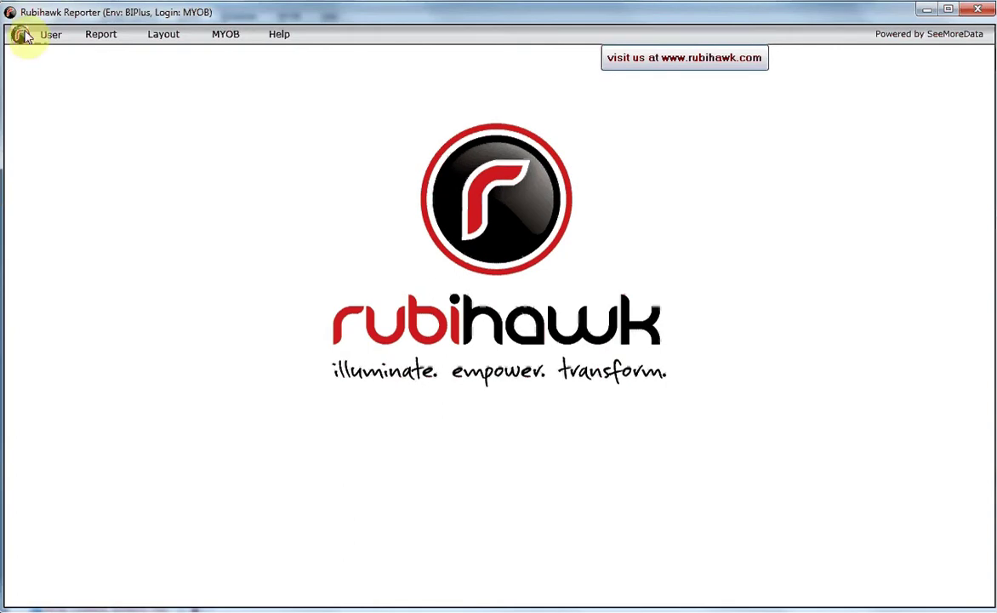
Step: Open the Reports panel and expand the Company & Finance category
{"action": "left_click", "coordinate": [24, 39]}
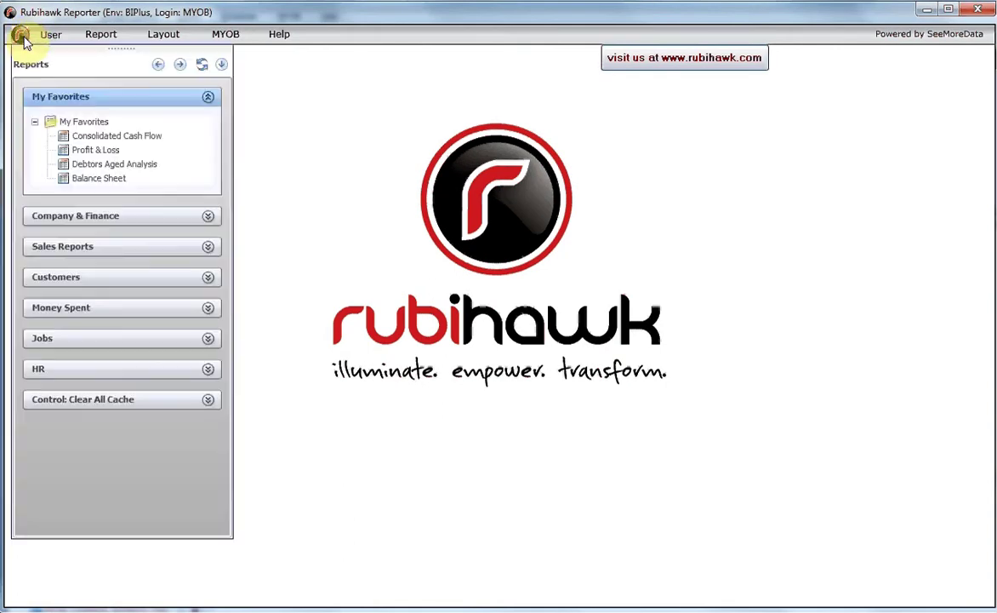
{"action": "left_click", "coordinate": [51, 217]}
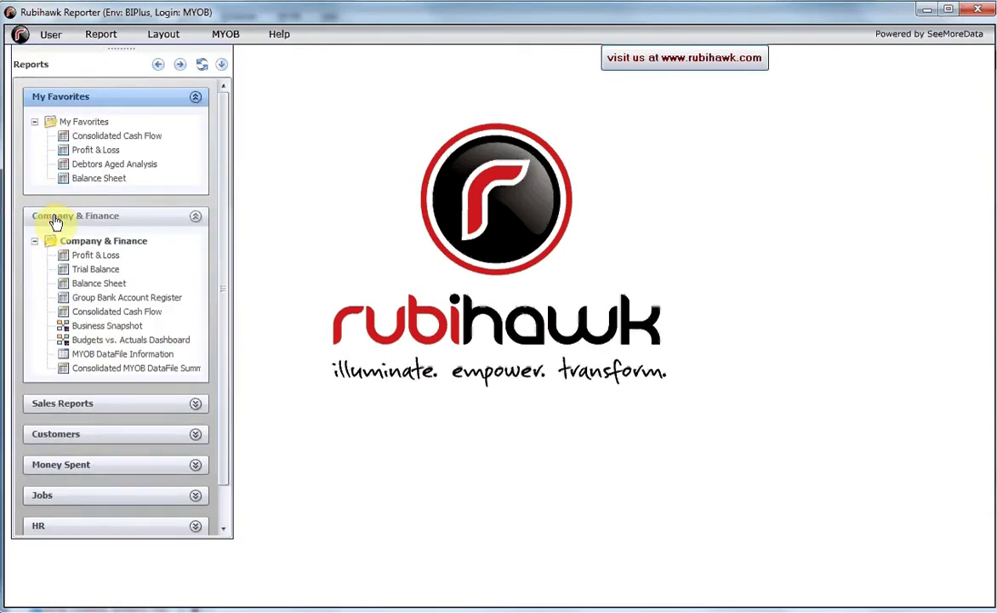
Step: Open the Budgets vs. Actuals Dashboard, scroll its table, and bring up the expenses bar chart's options
{"action": "double_click", "coordinate": [107, 340]}
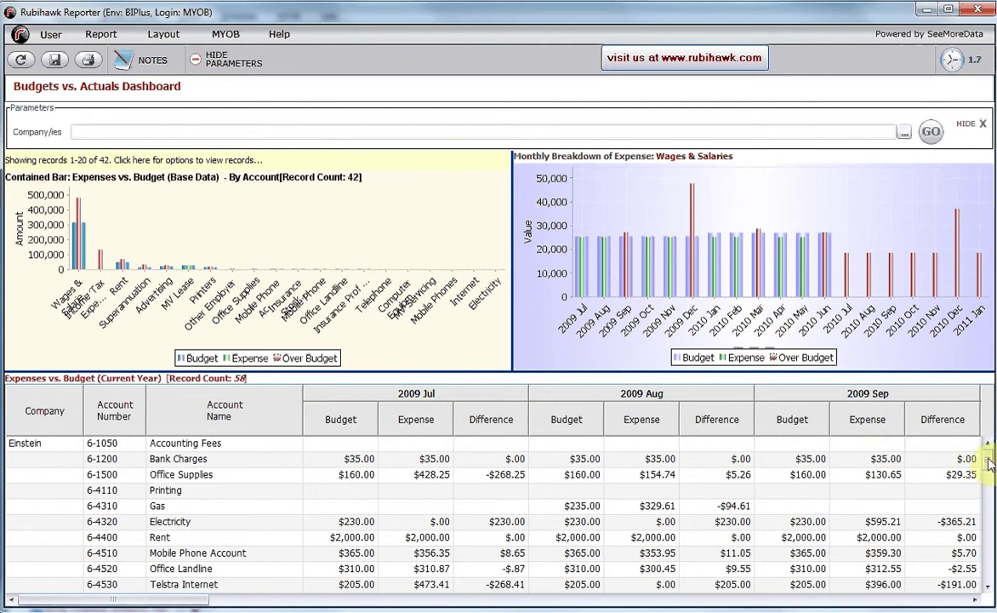
{"action": "mouse_move", "coordinate": [990, 462]}
{"action": "left_mouse_down"}
{"action": "mouse_move", "coordinate": [989, 549]}
{"action": "mouse_move", "coordinate": [989, 454]}
{"action": "left_mouse_up"}
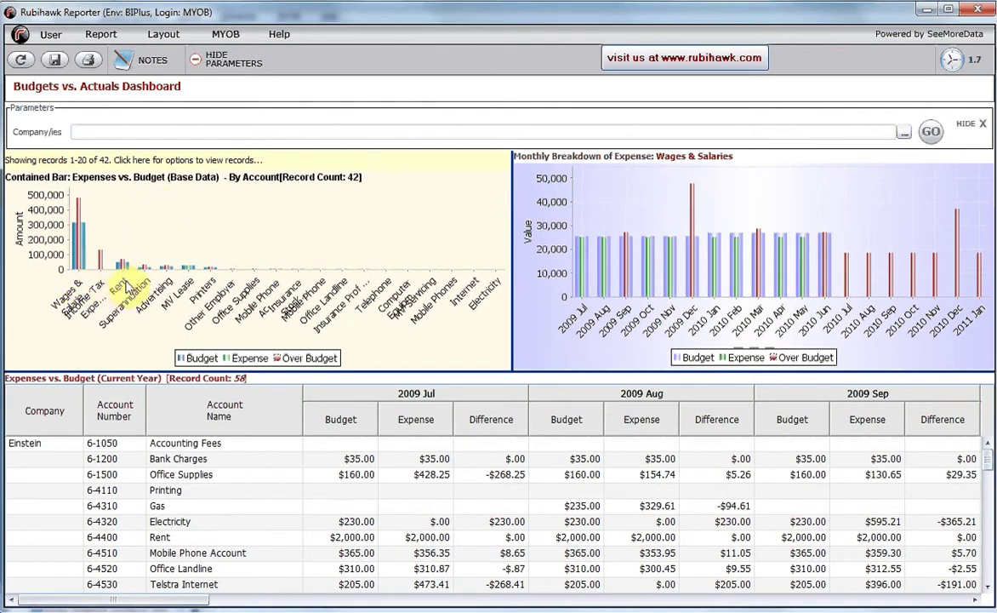
{"action": "right_click", "coordinate": [99, 209]}
Step: Show the Expenses vs. Budget by Account chart full screen and read its bar values
{"action": "left_click", "coordinate": [115, 221]}
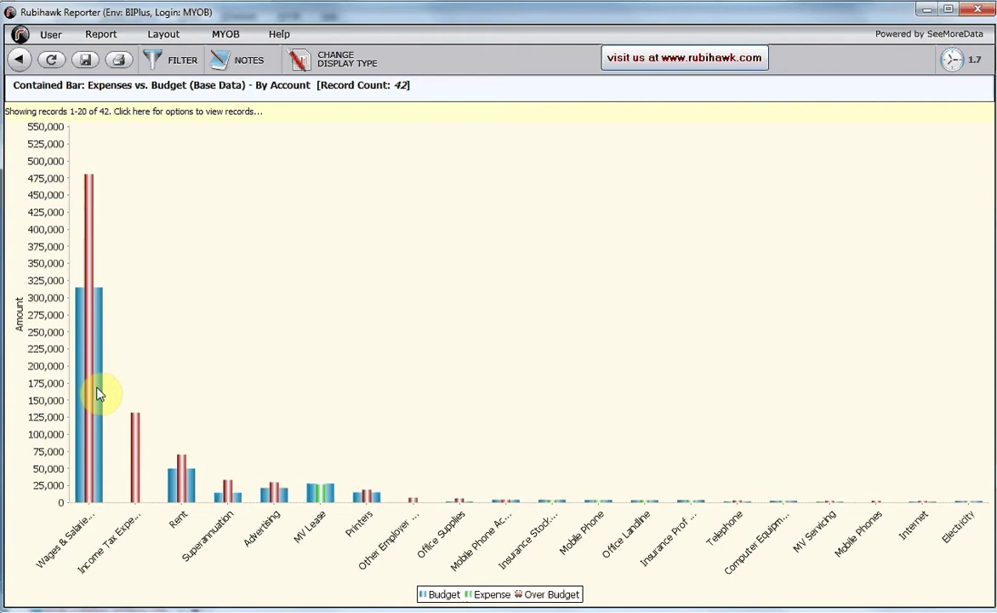
{"action": "mouse_move", "coordinate": [98, 393]}
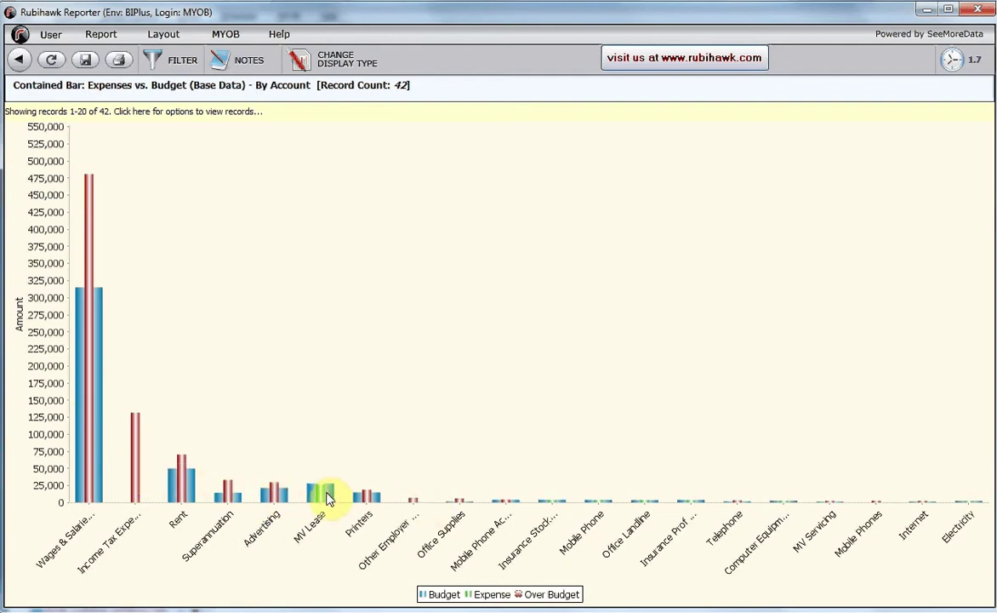
{"action": "mouse_move", "coordinate": [323, 500]}
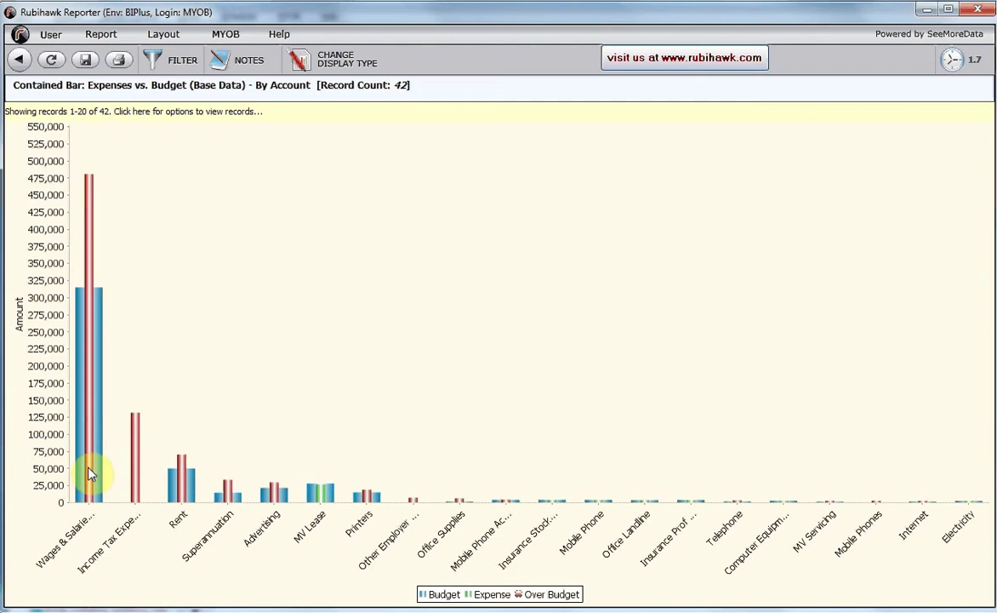
{"action": "mouse_move", "coordinate": [98, 468]}
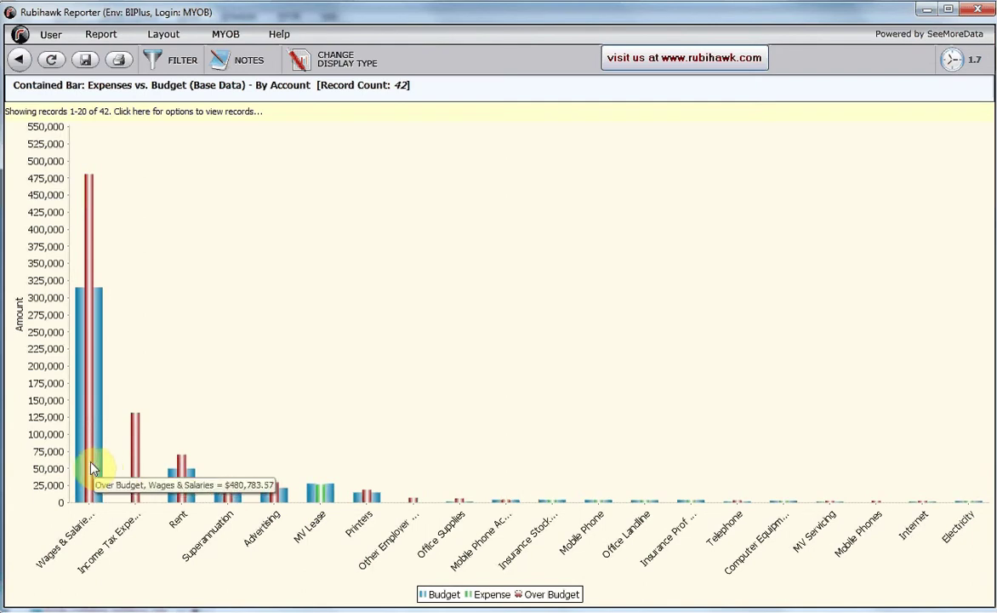
Step: Return to the dashboard and rerun it filtered to the Watchdog company (25 records)
{"action": "left_click", "coordinate": [21, 62]}
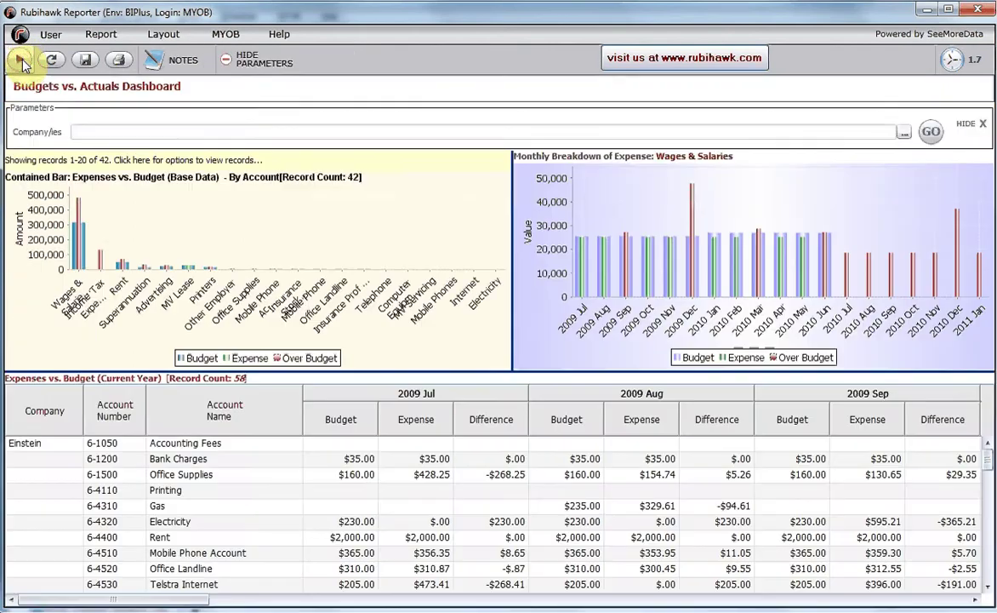
{"action": "left_click", "coordinate": [904, 132]}
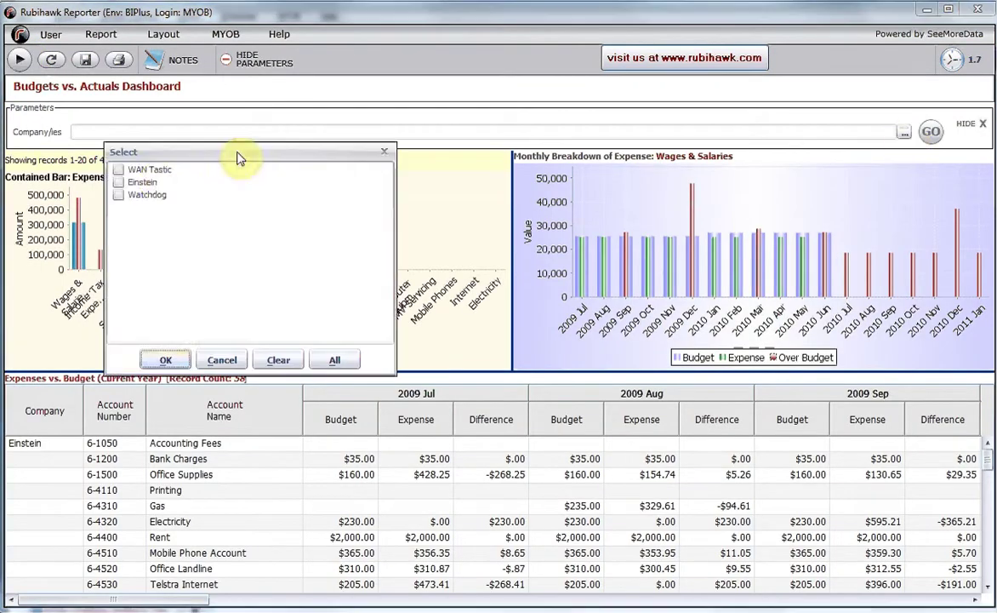
{"action": "left_click", "coordinate": [119, 196]}
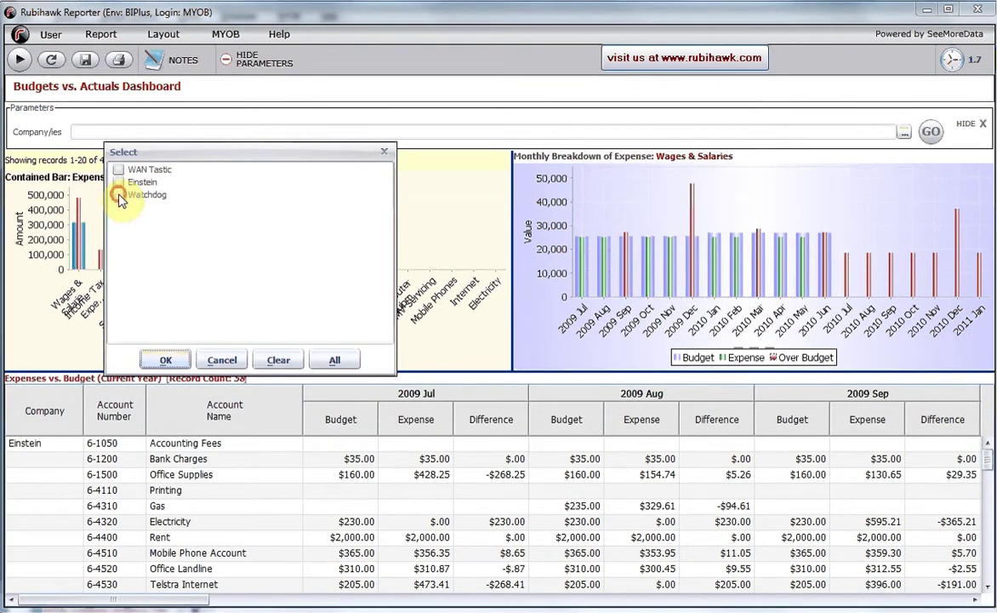
{"action": "left_click", "coordinate": [170, 361]}
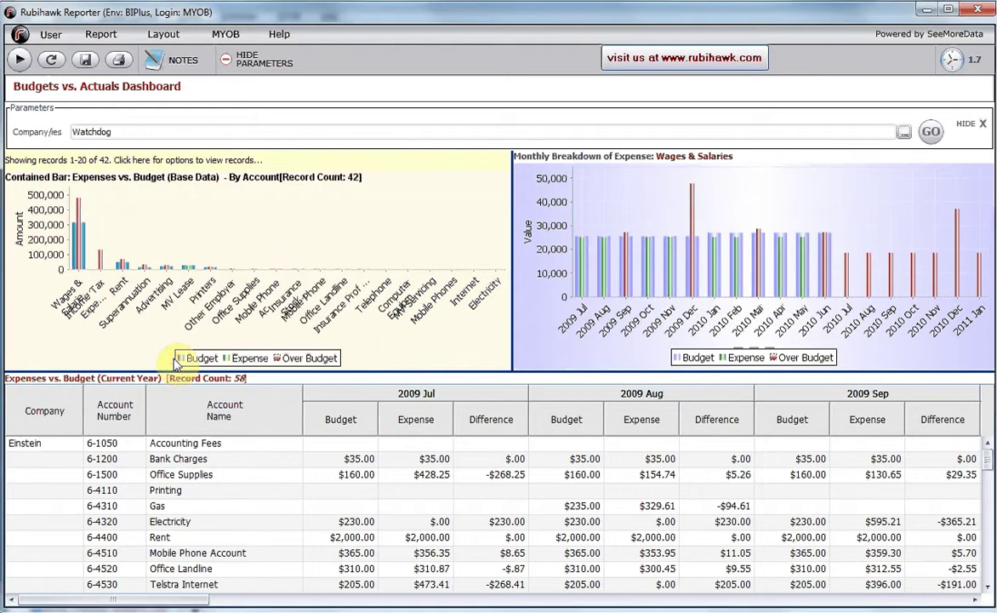
{"action": "left_click", "coordinate": [929, 136]}
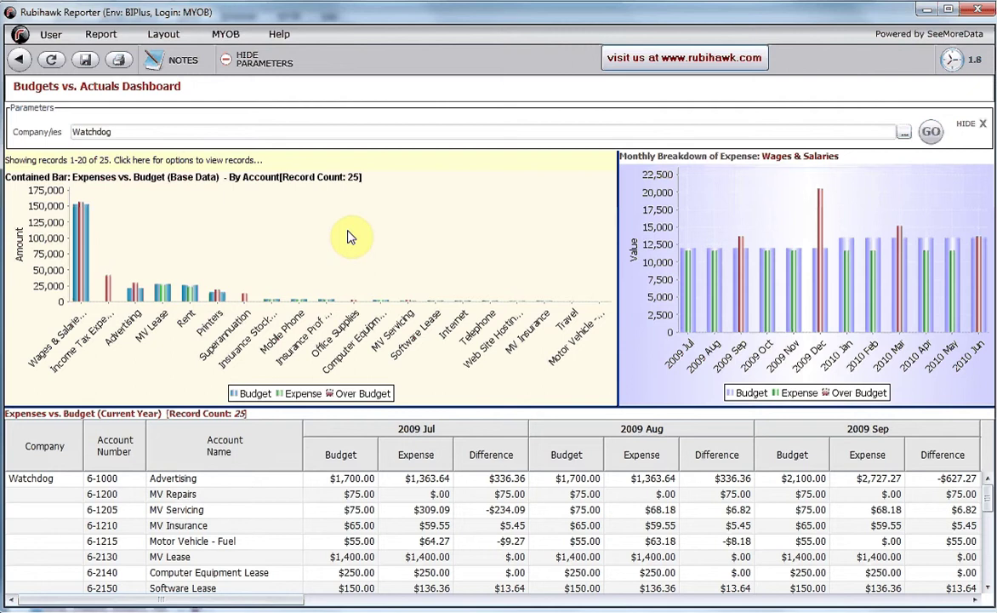
{"action": "left_click", "coordinate": [134, 294]}
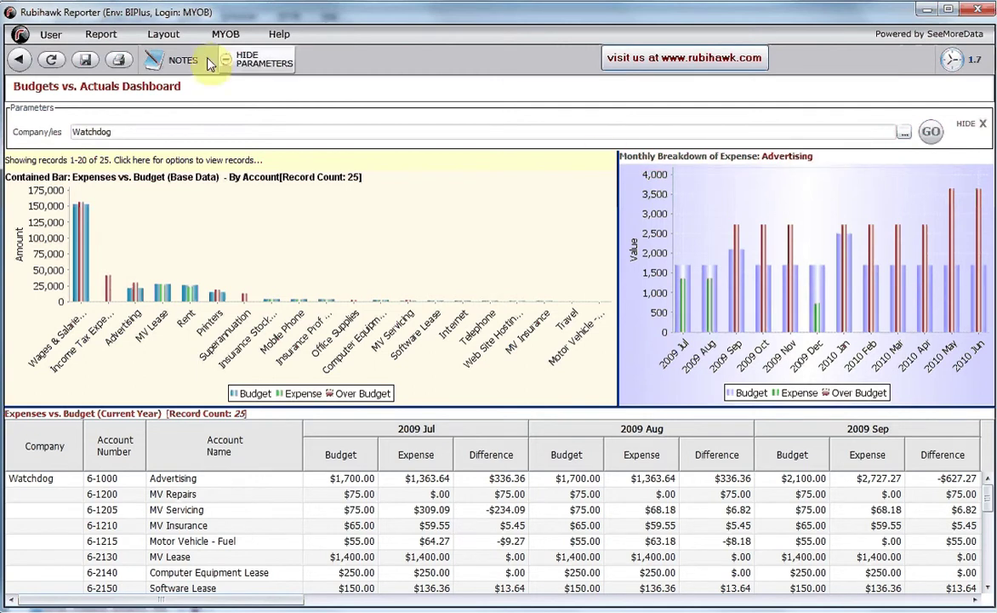
{"action": "left_click", "coordinate": [84, 283]}
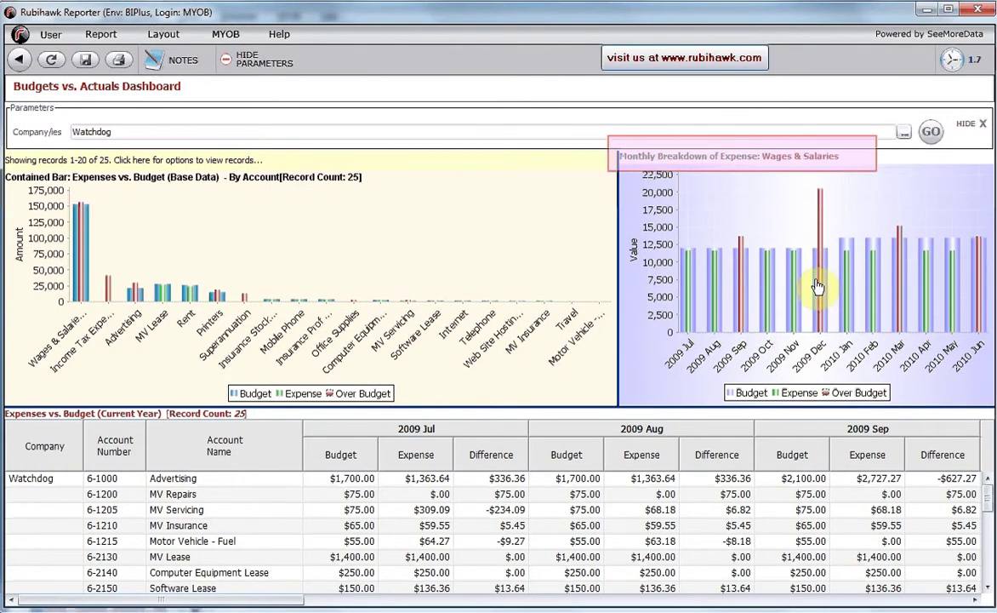
{"action": "mouse_move", "coordinate": [816, 286]}
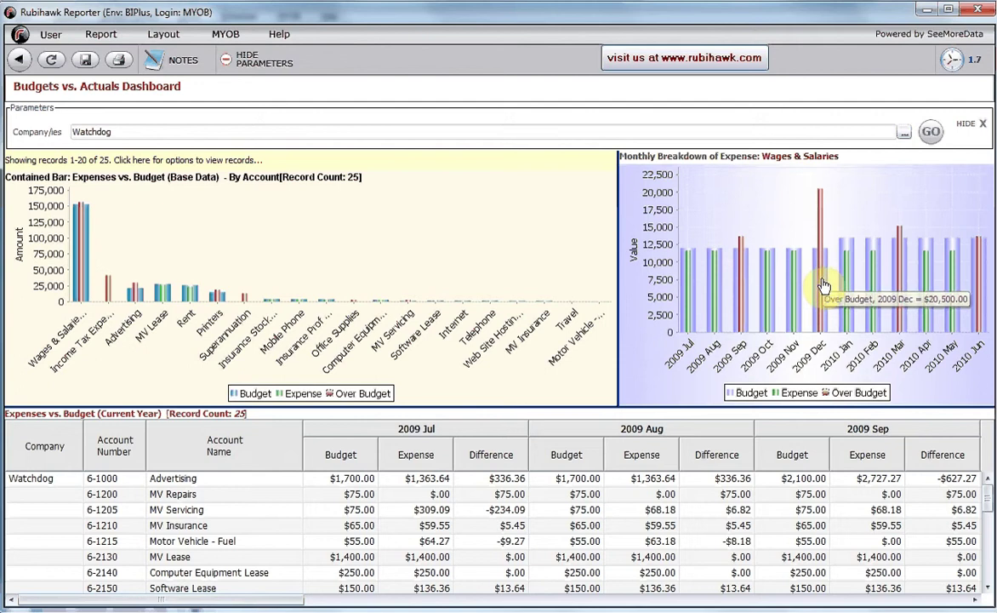
Step: Drill into Wages & Salaries for 2009 Dec ($20,500) and 2010 Mar ($15,200), docking both detail reports
{"action": "left_click", "coordinate": [822, 287]}
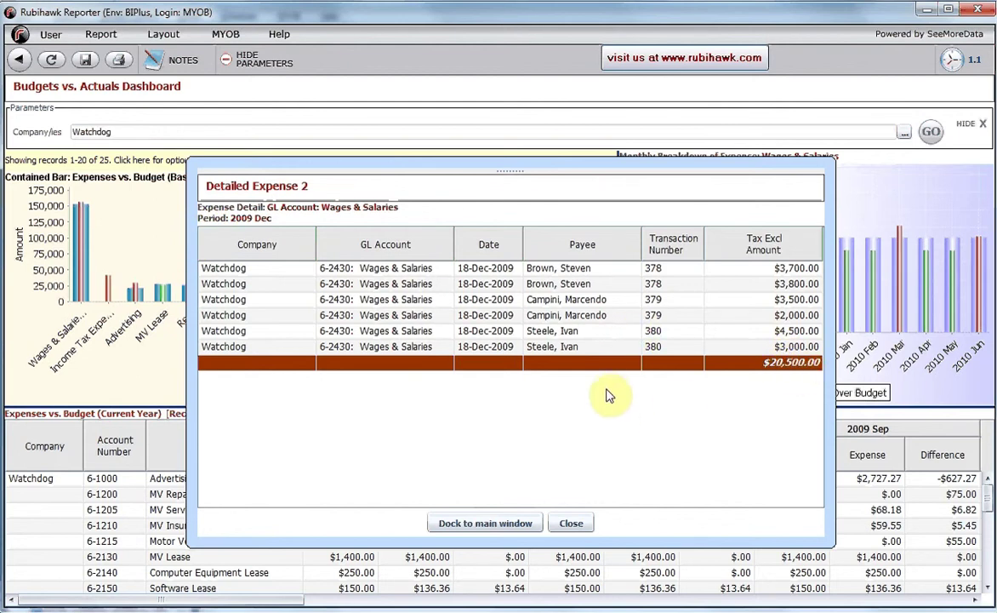
{"action": "left_click", "coordinate": [522, 525]}
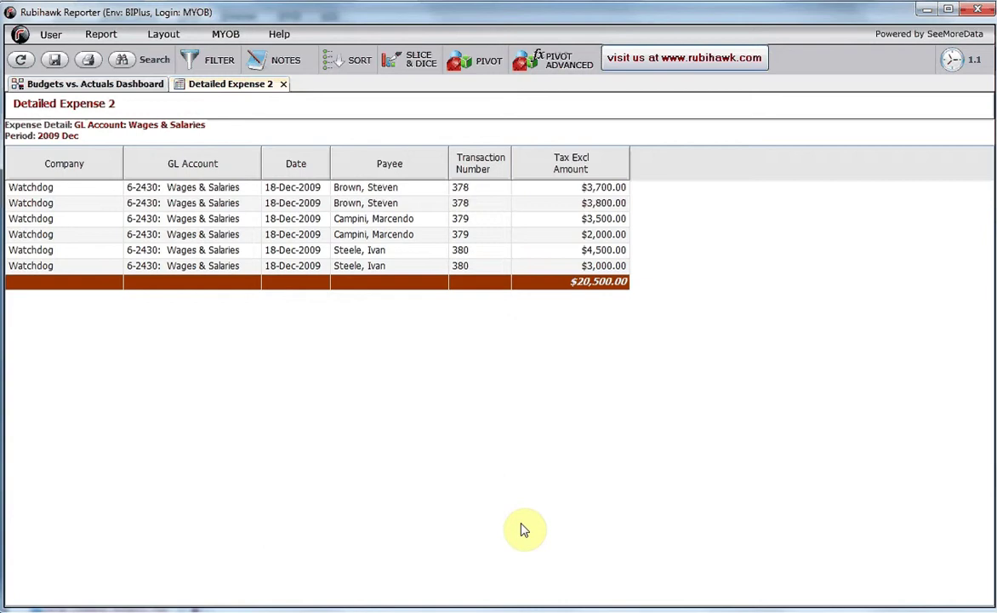
{"action": "left_click", "coordinate": [152, 87]}
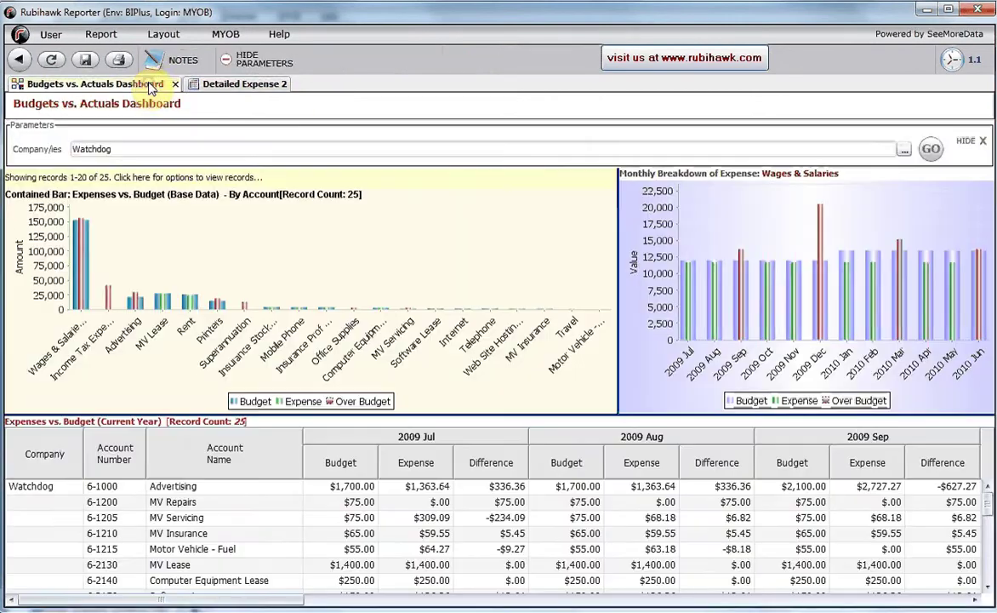
{"action": "left_click", "coordinate": [902, 311]}
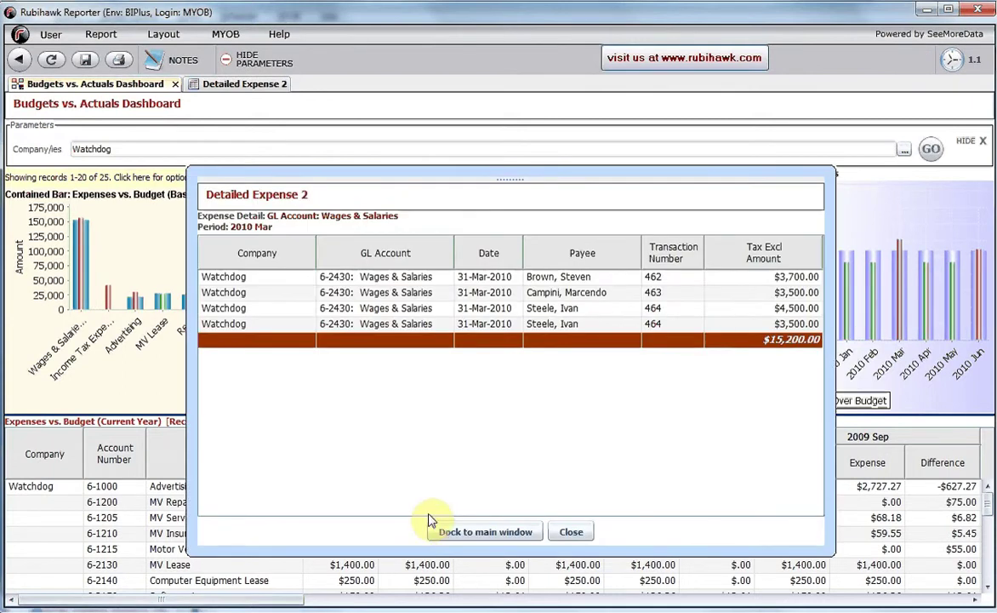
{"action": "left_click", "coordinate": [452, 530]}
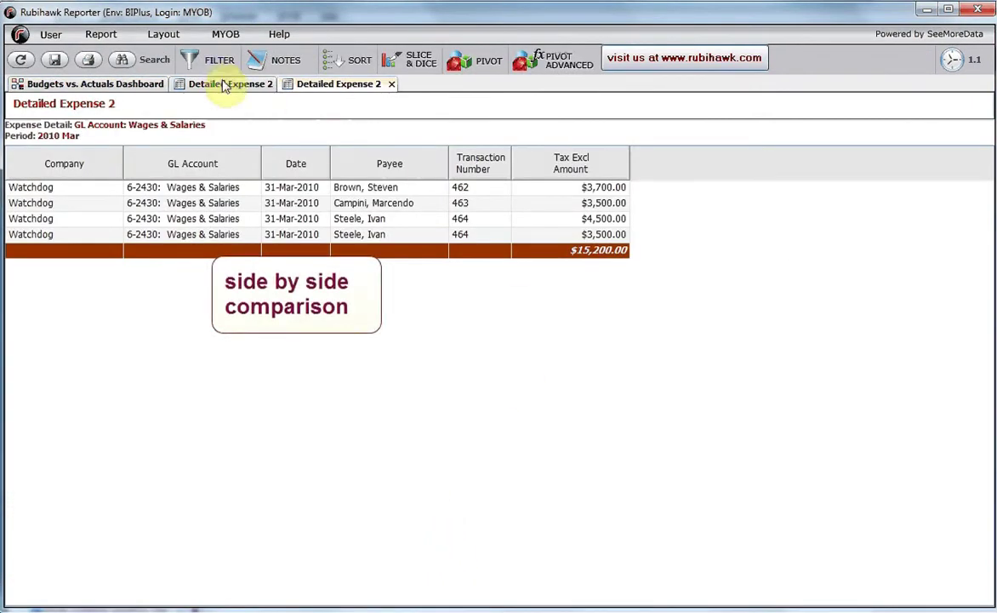
Step: Rearrange the 2010 Mar detail report's tab and merge it into the 2009 Dec report's tab group
{"action": "left_click_drag", "start_coordinate": [345, 90], "coordinate": [306, 196]}
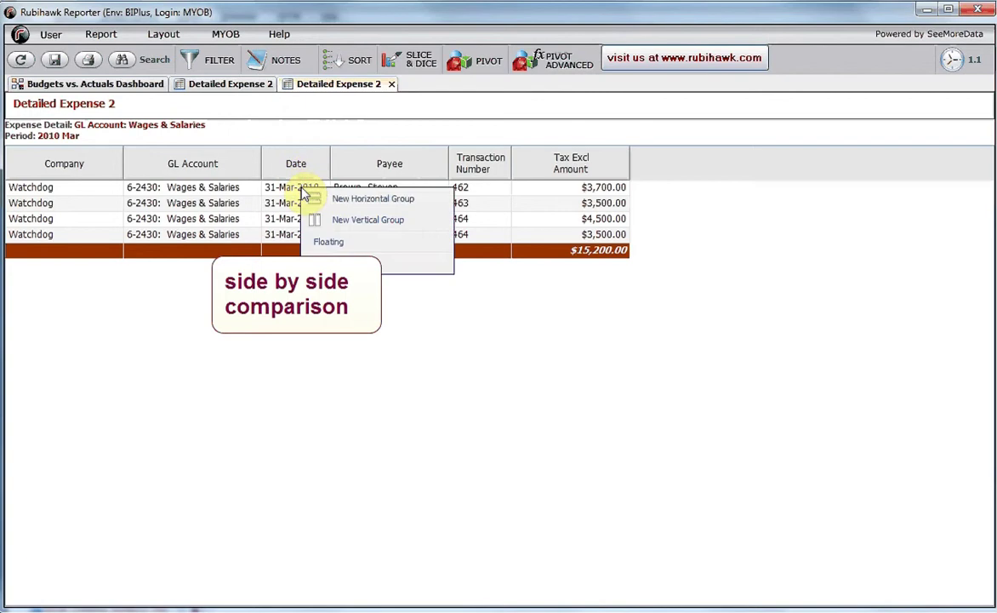
{"action": "left_click", "coordinate": [340, 221]}
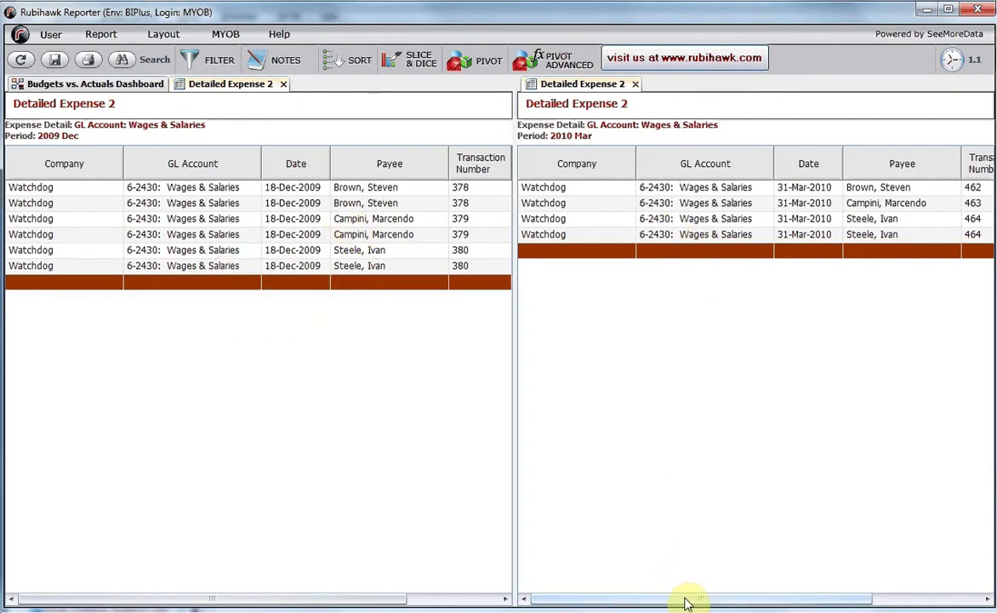
{"action": "mouse_move", "coordinate": [686, 600]}
{"action": "left_mouse_down"}
{"action": "mouse_move", "coordinate": [804, 602]}
{"action": "mouse_move", "coordinate": [696, 600]}
{"action": "left_mouse_up"}
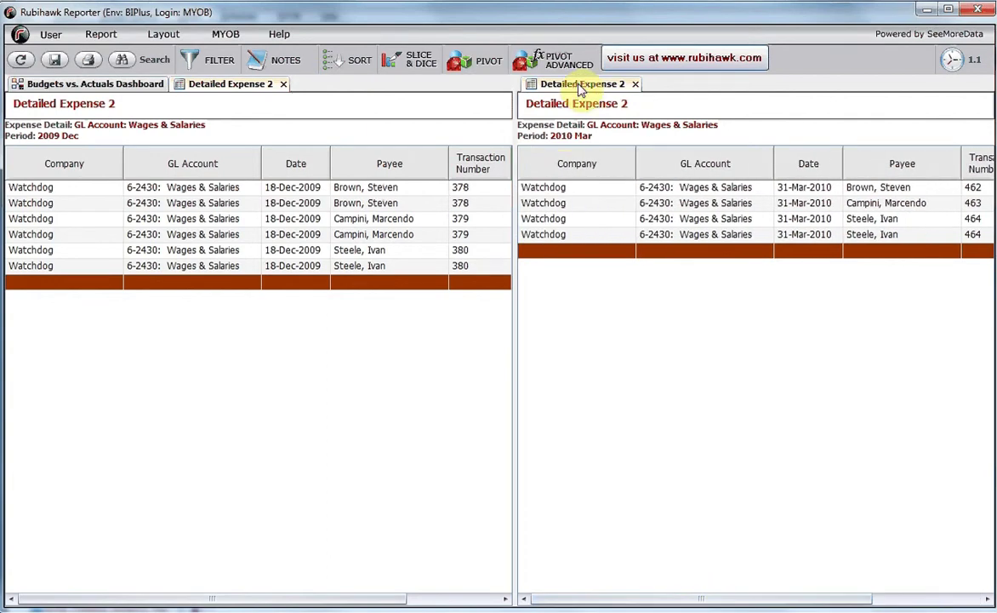
{"action": "left_click_drag", "start_coordinate": [581, 88], "coordinate": [372, 215]}
{"action": "left_click", "coordinate": [391, 223]}
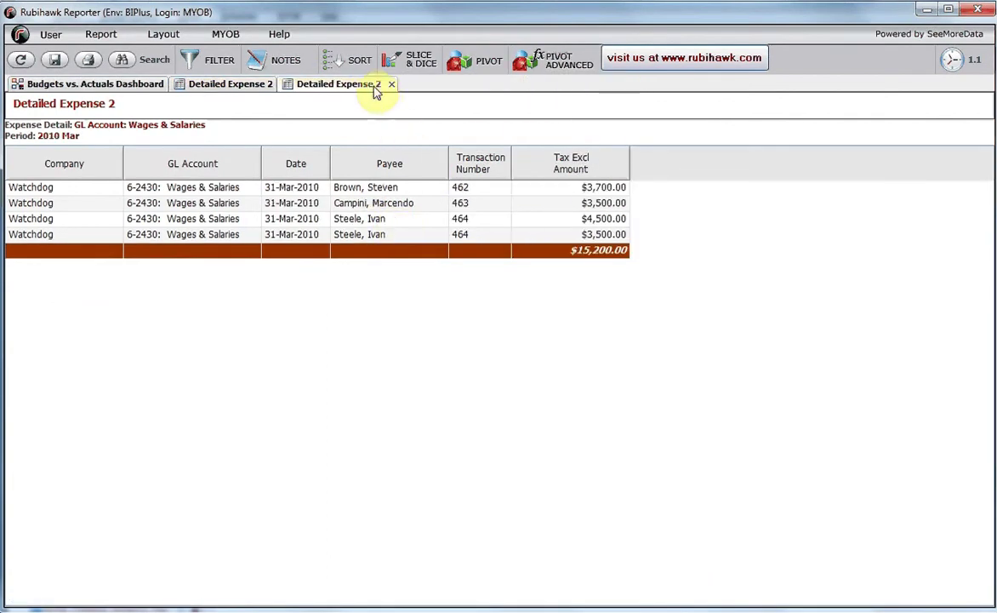
Step: Stack the 2010 Mar report below 2009 Dec and highlight their periods and Payee entries to compare
{"action": "left_click_drag", "start_coordinate": [378, 83], "coordinate": [344, 155]}
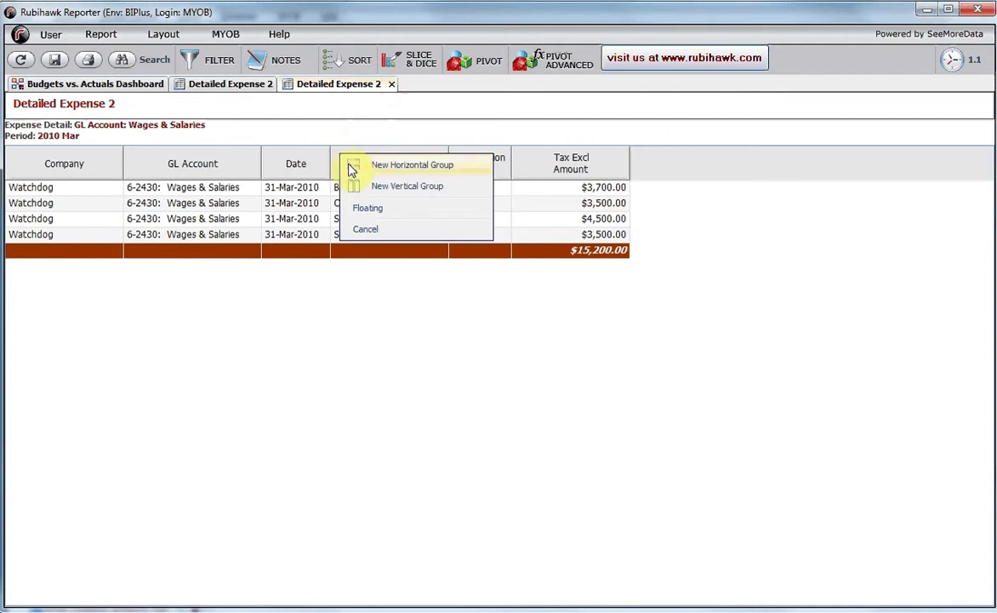
{"action": "left_click", "coordinate": [412, 165]}
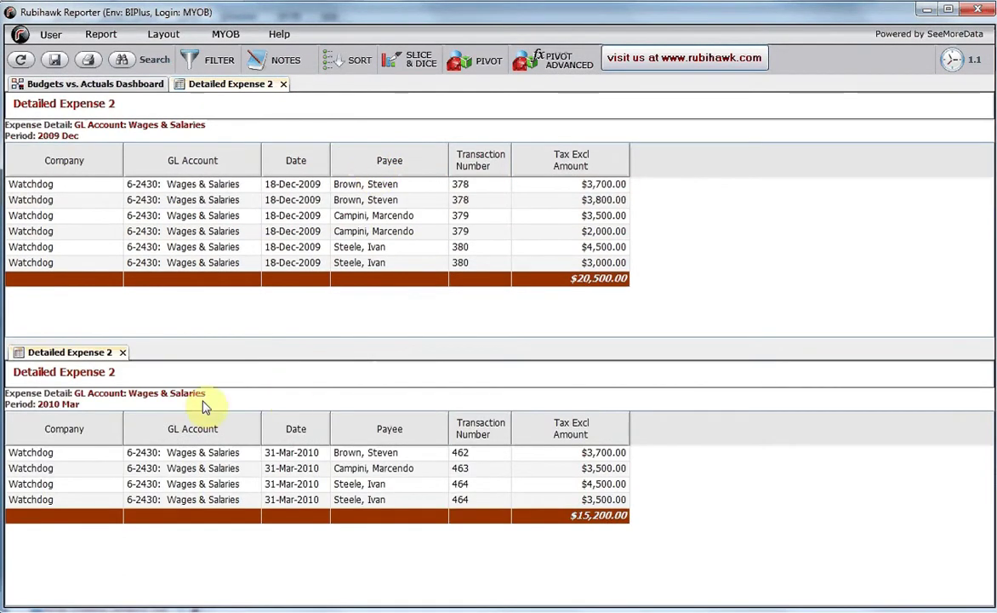
{"action": "left_click_drag", "start_coordinate": [36, 405], "coordinate": [81, 405]}
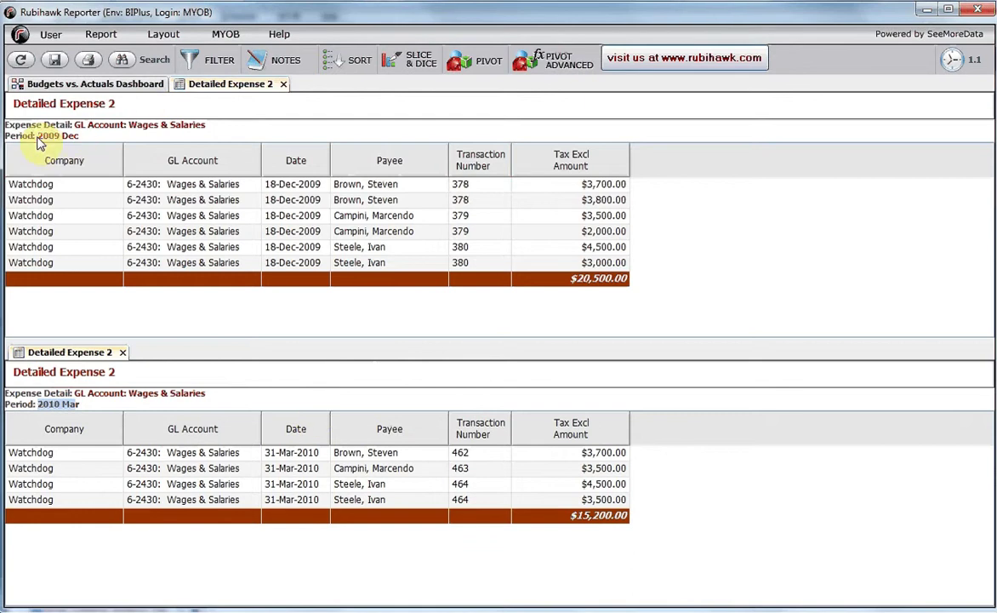
{"action": "left_click_drag", "start_coordinate": [37, 136], "coordinate": [80, 136]}
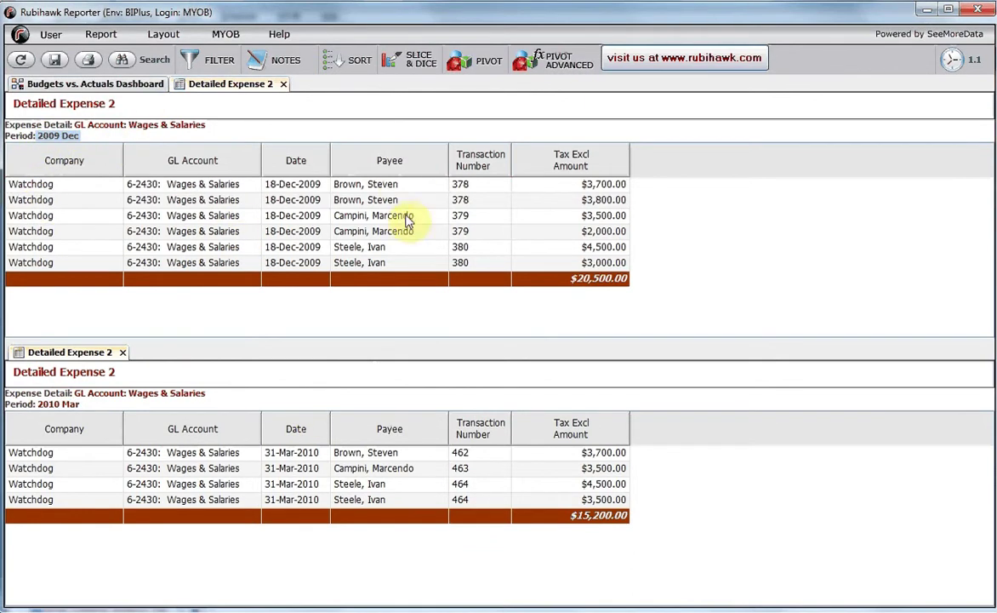
{"action": "left_click_drag", "start_coordinate": [396, 185], "coordinate": [406, 272]}
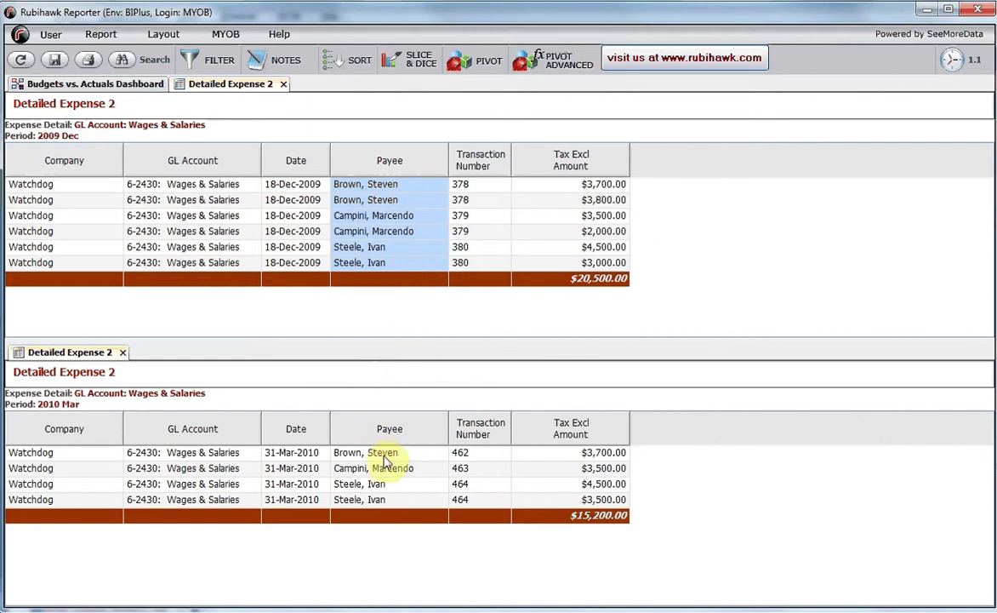
{"action": "left_click_drag", "start_coordinate": [380, 455], "coordinate": [383, 494]}
Step: Clear the Payee selections and merge the March report back into the top tab group
{"action": "left_click", "coordinate": [743, 319]}
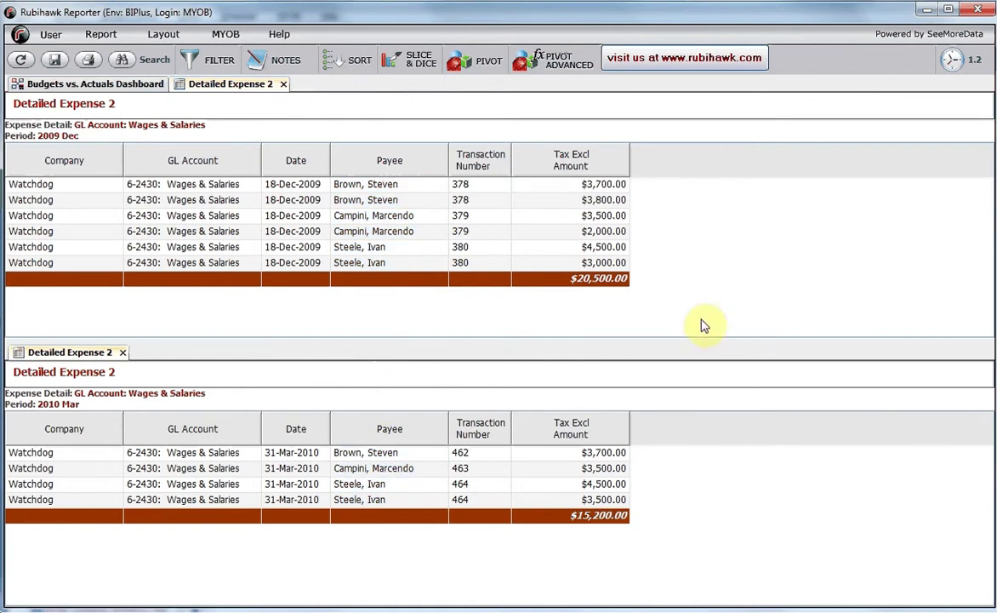
{"action": "left_click_drag", "start_coordinate": [91, 351], "coordinate": [299, 201]}
{"action": "left_click", "coordinate": [323, 213]}
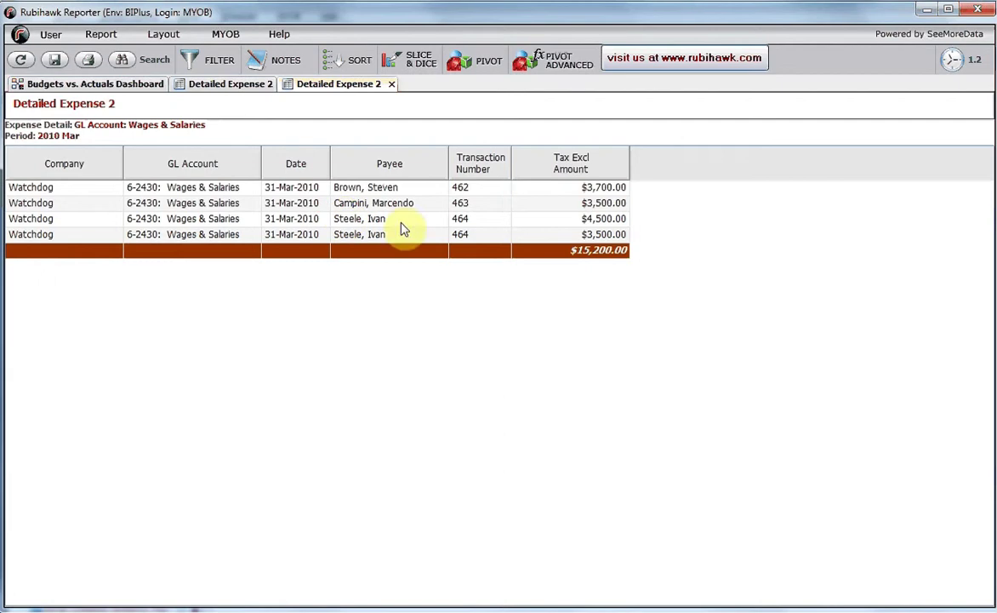
Step: Show the Watchdog Expenses vs. Budget (Current Year) pivot full screen and scroll to its Row Total columns
{"action": "left_click", "coordinate": [120, 86]}
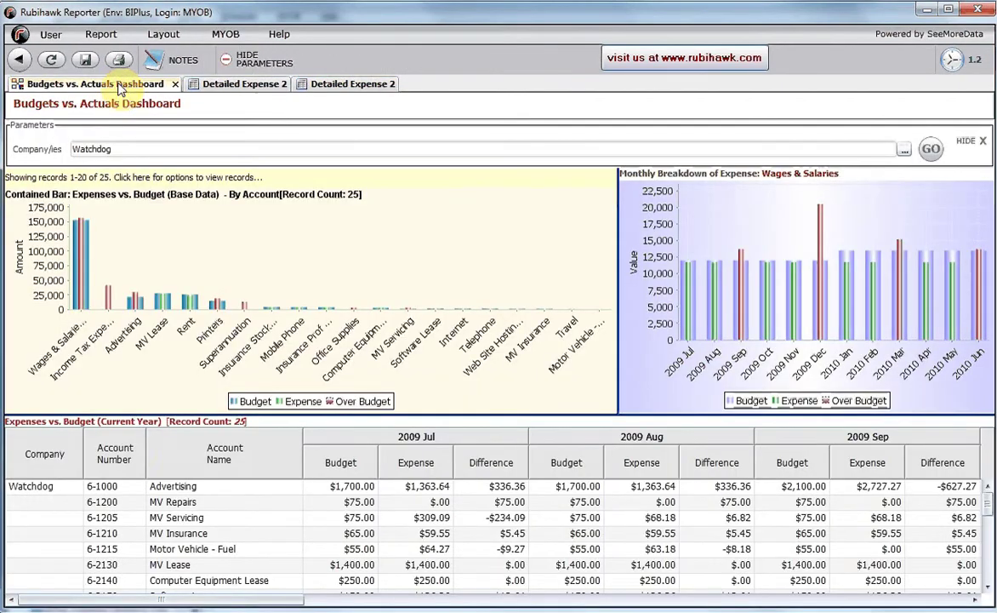
{"action": "right_click", "coordinate": [225, 494]}
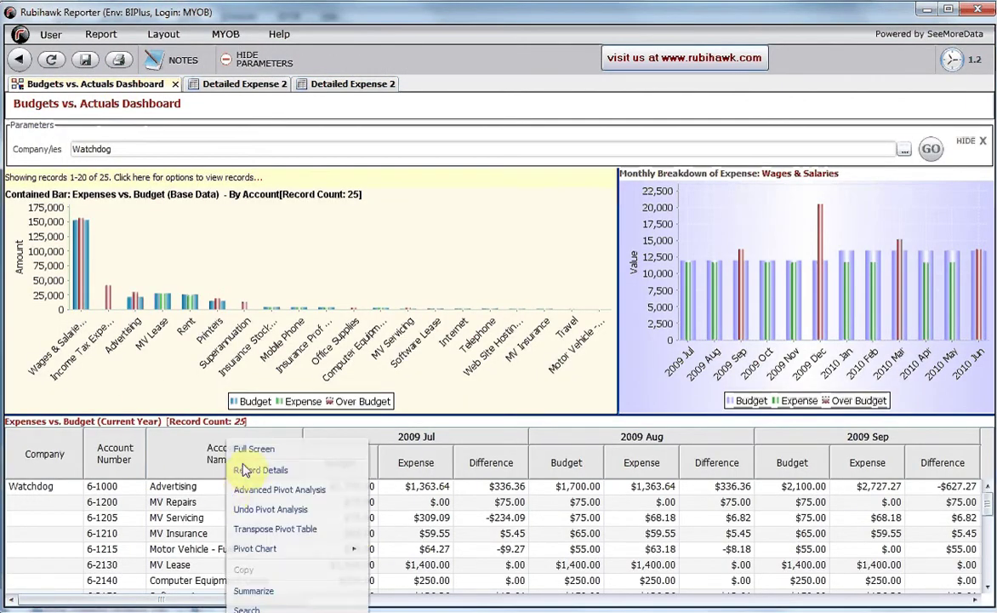
{"action": "left_click", "coordinate": [241, 395]}
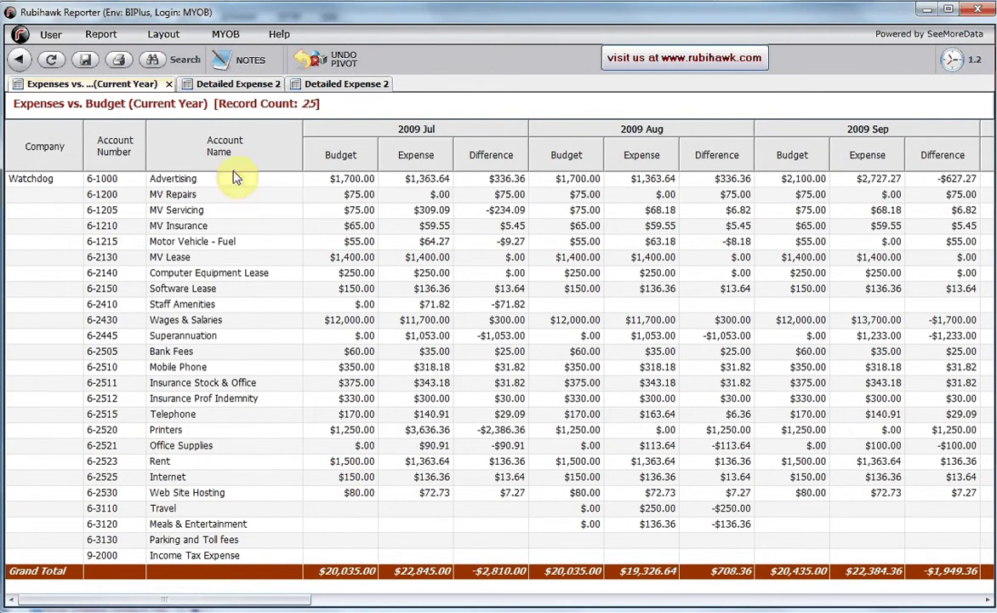
{"action": "left_click_drag", "start_coordinate": [234, 180], "coordinate": [245, 554]}
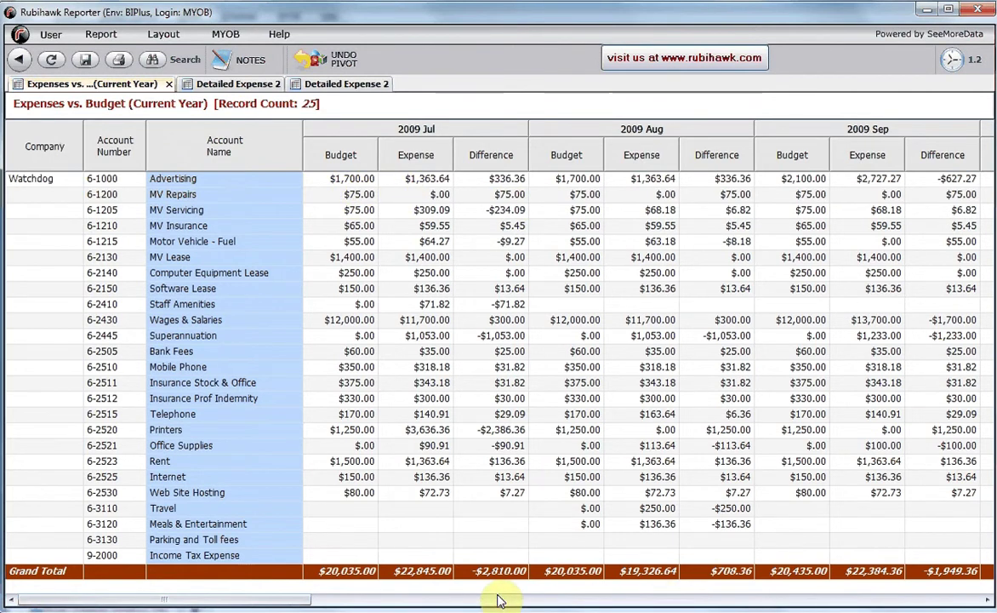
{"action": "left_click_drag", "start_coordinate": [304, 604], "coordinate": [971, 604]}
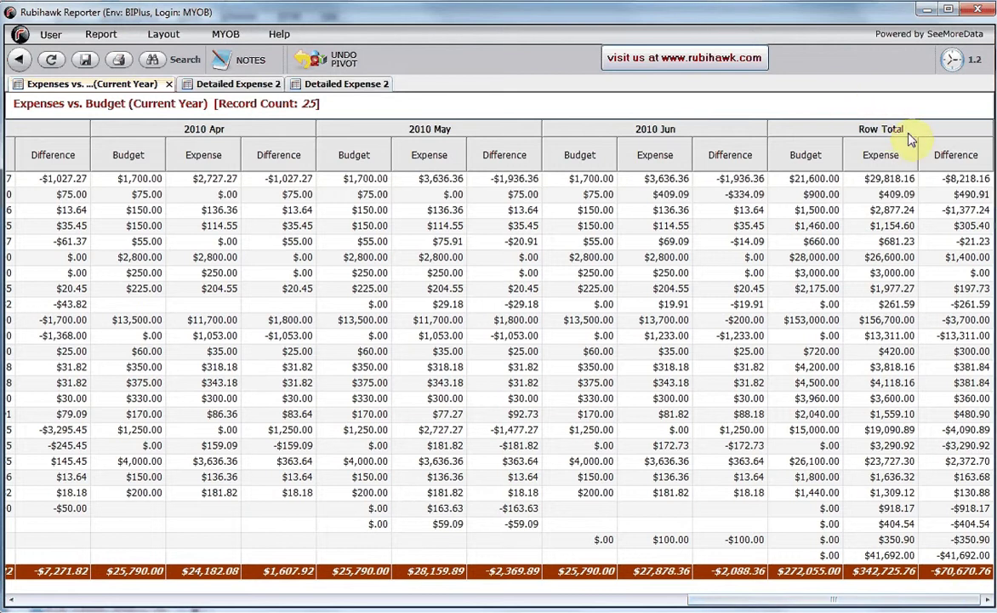
Step: Sort the pivot ascending by Row Total Difference and scroll back to the account names
{"action": "left_click", "coordinate": [946, 158]}
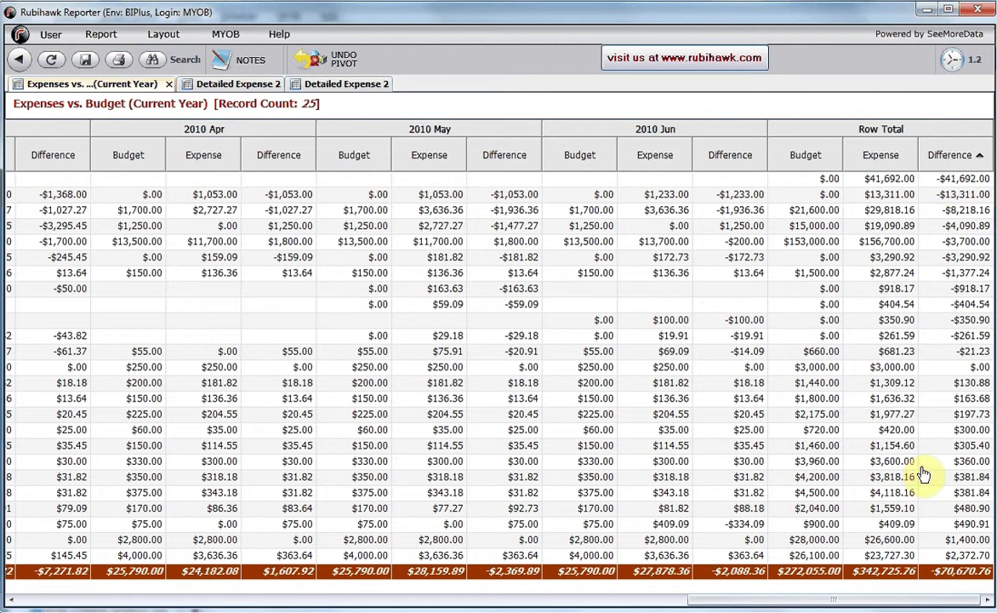
{"action": "left_click_drag", "start_coordinate": [806, 596], "coordinate": [27, 602]}
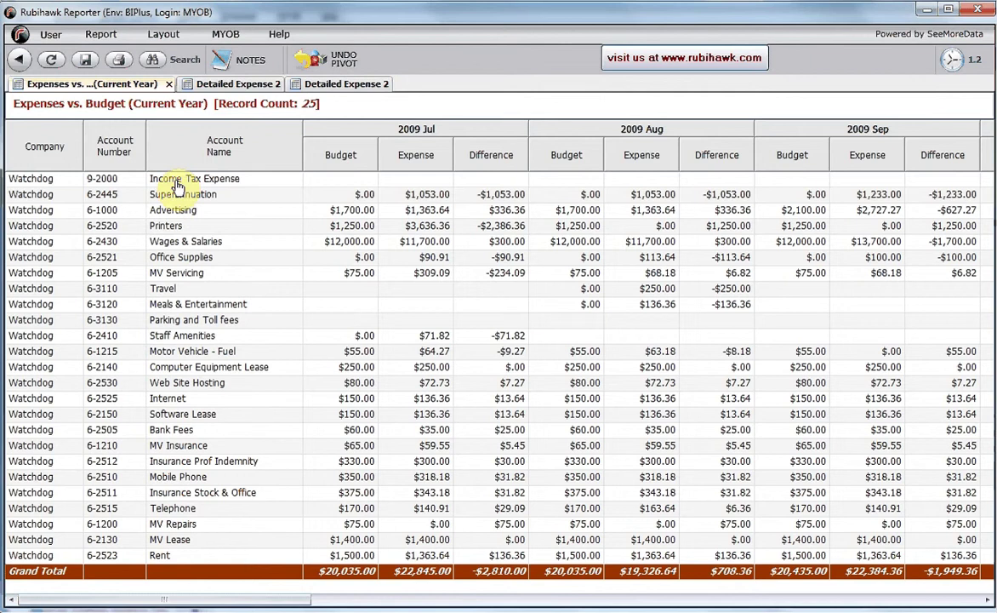
Step: Drill into Income Tax Expense and Advertising, returning to the 25-record pivot after each
{"action": "double_click", "coordinate": [177, 179]}
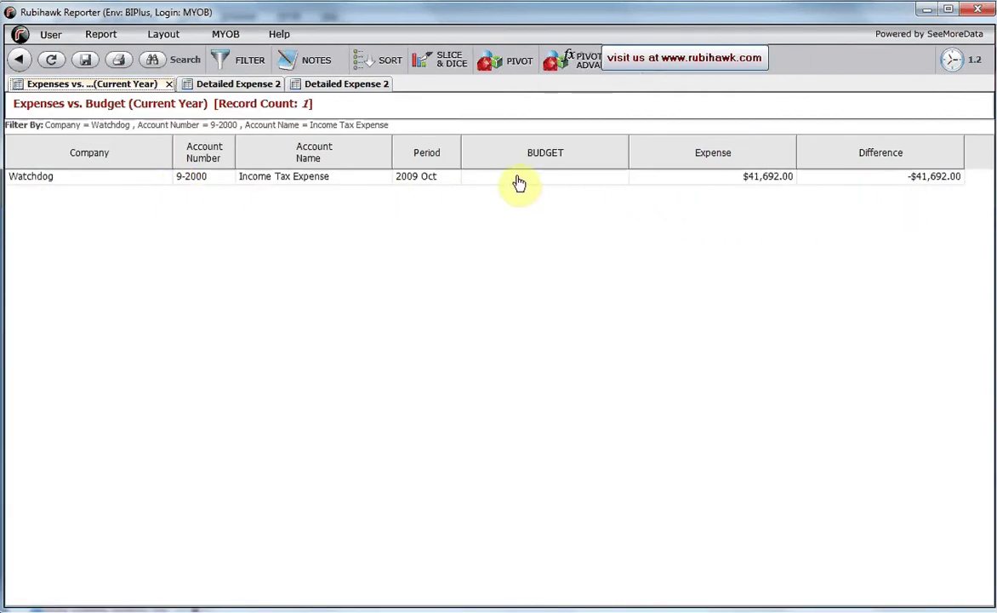
{"action": "left_click", "coordinate": [19, 62]}
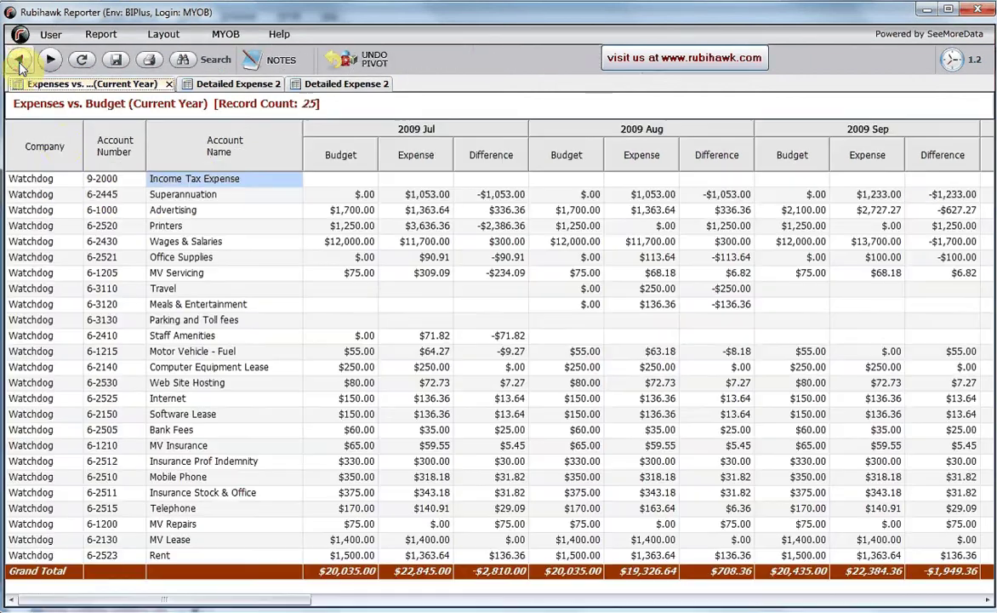
{"action": "double_click", "coordinate": [182, 211]}
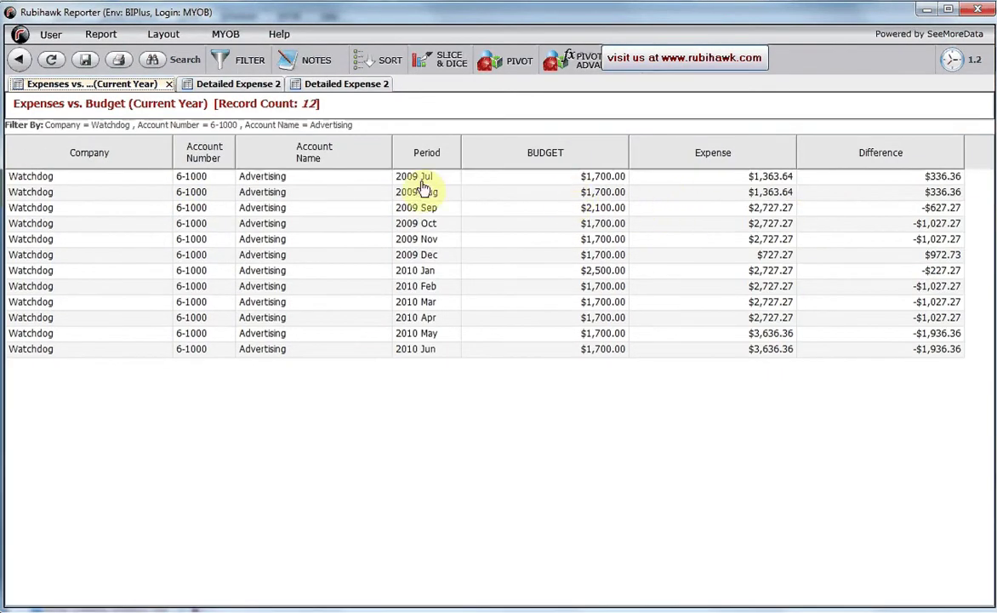
{"action": "left_click", "coordinate": [19, 63]}
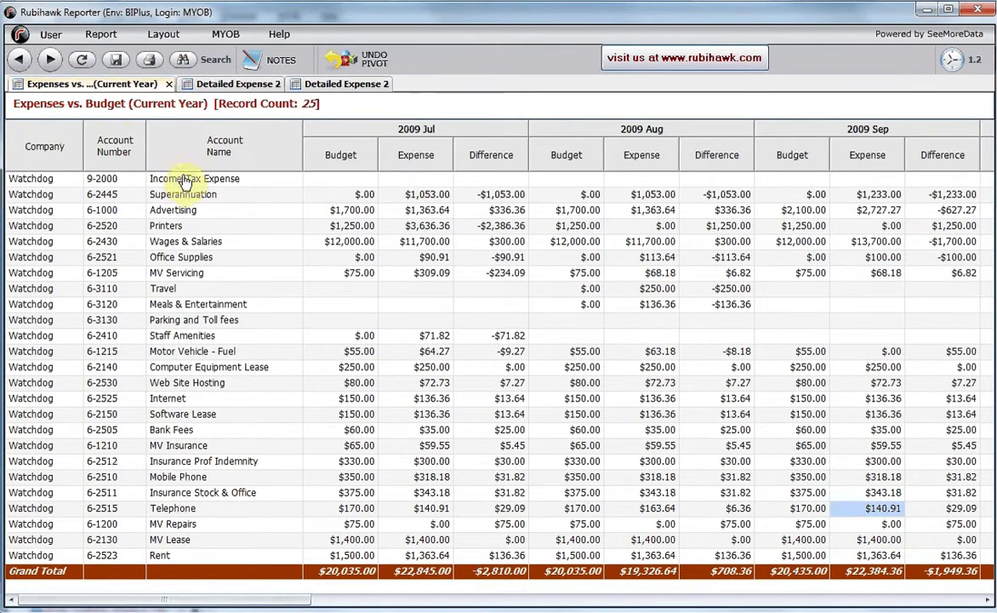
{"action": "left_click", "coordinate": [19, 61]}
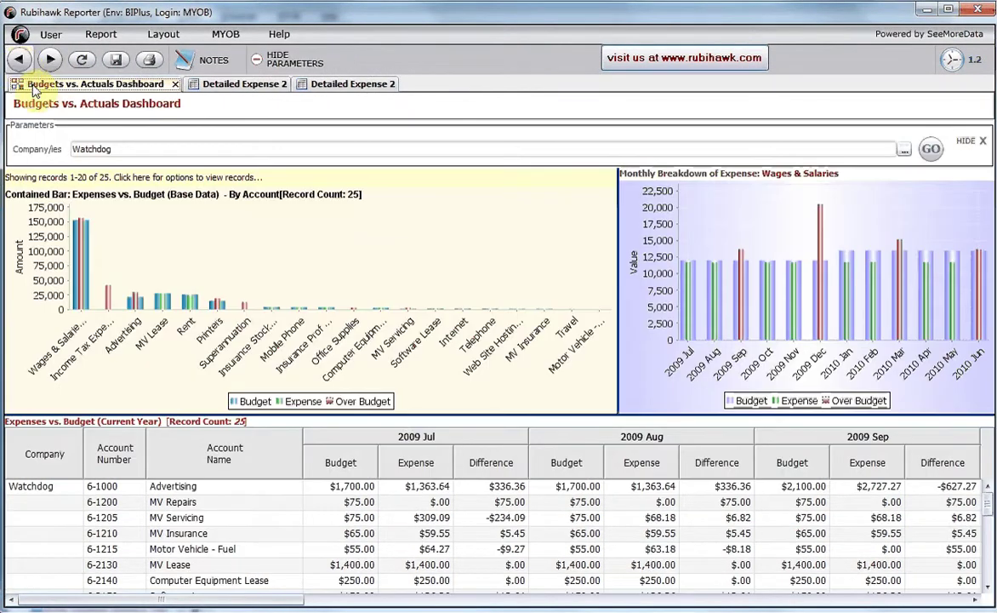